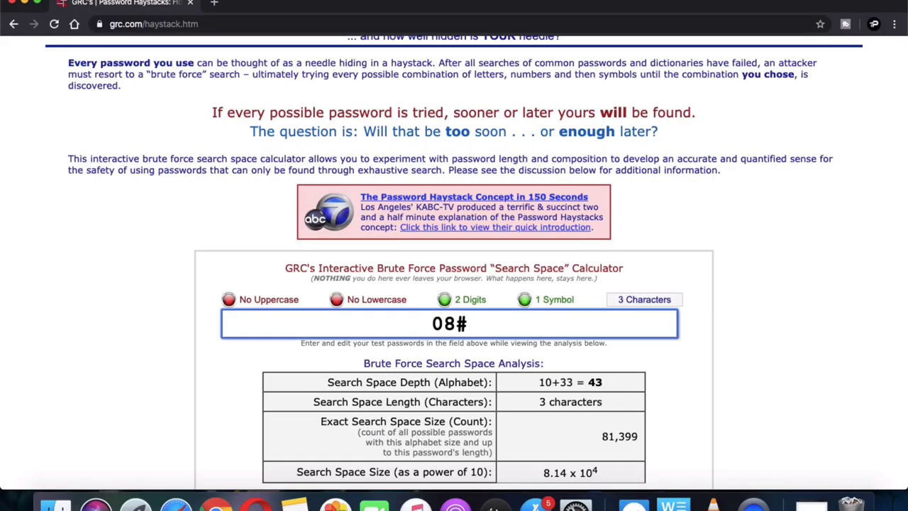
- Enter a test password in the Password Haystacks calculator and highlight the cracking time for the Online Attack Scenario
{"action": "type", "text": "Lea"}
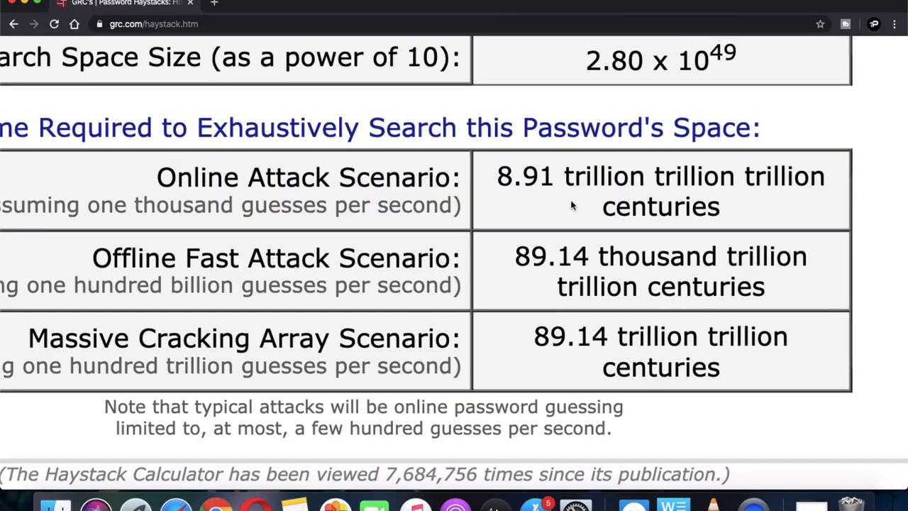
{"action": "left_click_drag", "start_coordinate": [495, 175], "coordinate": [714, 209]}
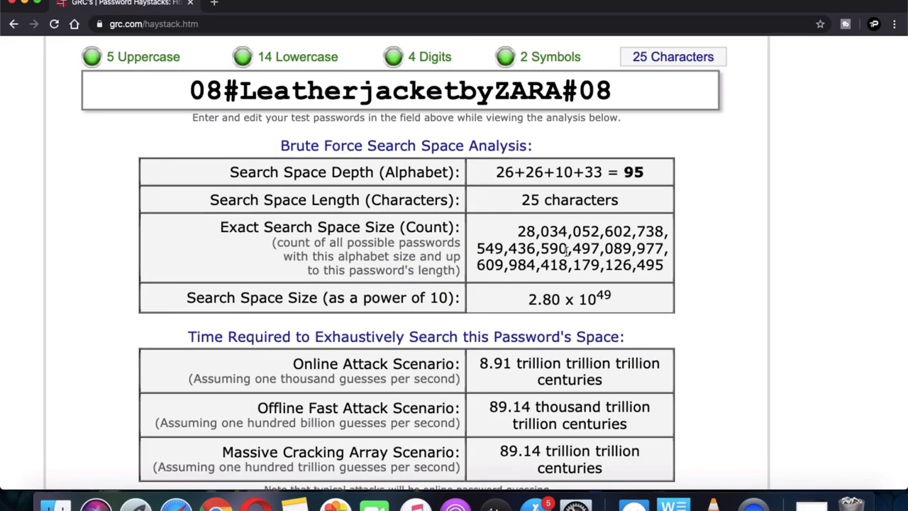
{"action": "scroll", "coordinate": [566, 252], "scroll_direction": "down", "scroll_amount": 2}
{"action": "scroll", "coordinate": [566, 252], "scroll_direction": "up", "scroll_amount": 10}
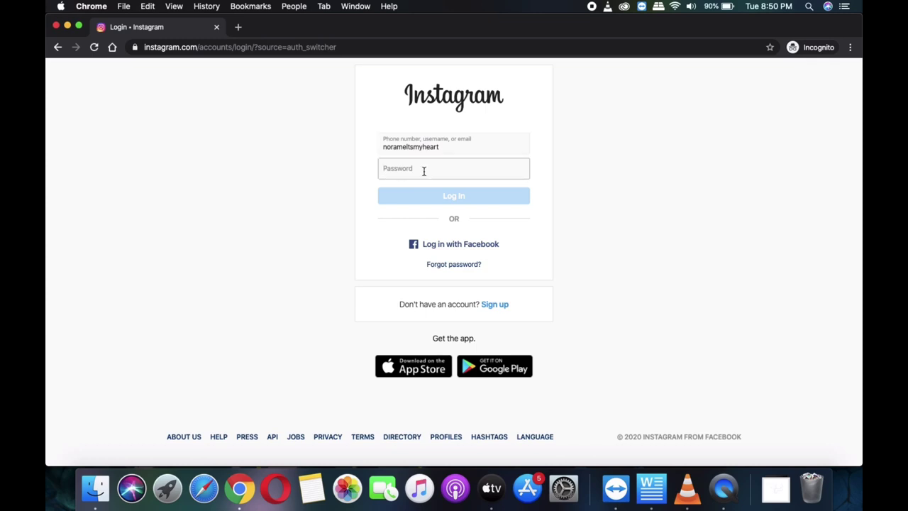
- Enter the account password on the Instagram login page, reveal and highlight it, and try to log in
{"action": "type", "text": "••"}
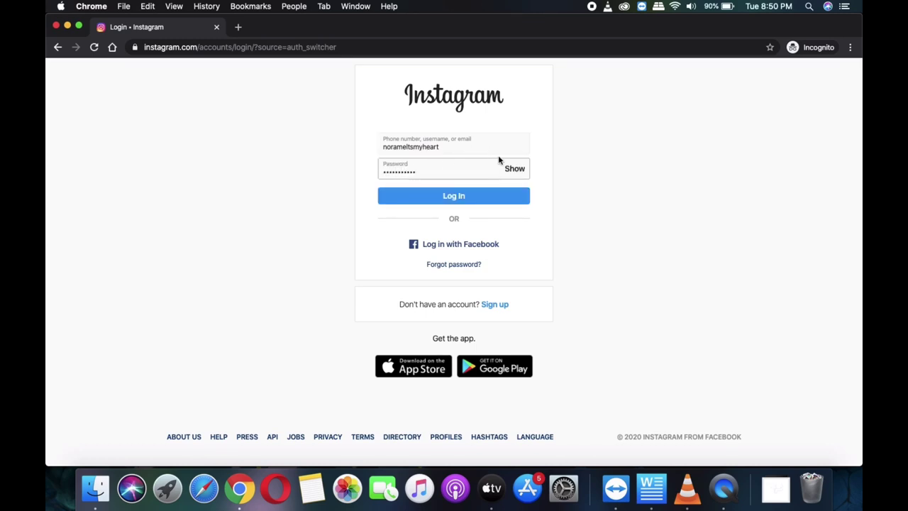
{"action": "scroll", "coordinate": [411, 140], "scroll_direction": "up", "scroll_amount": 5}
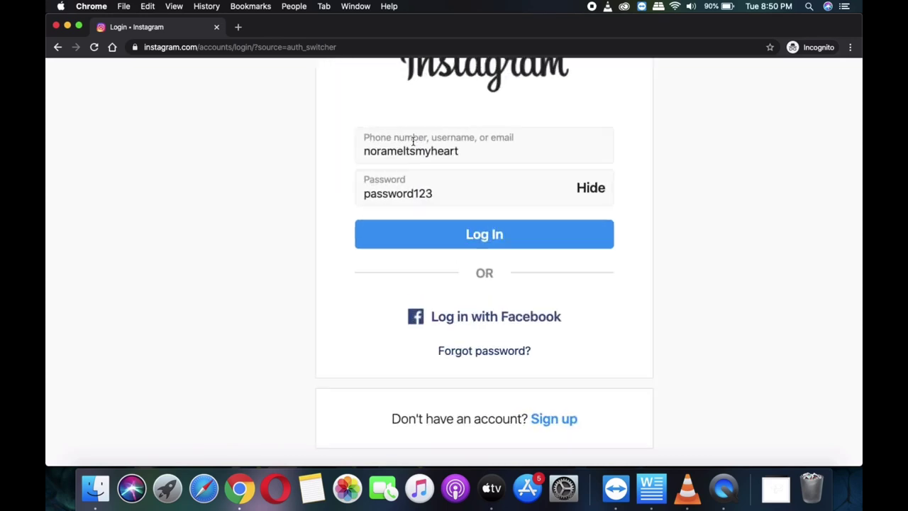
{"action": "left_click", "coordinate": [433, 234]}
{"action": "double_click", "coordinate": [432, 241]}
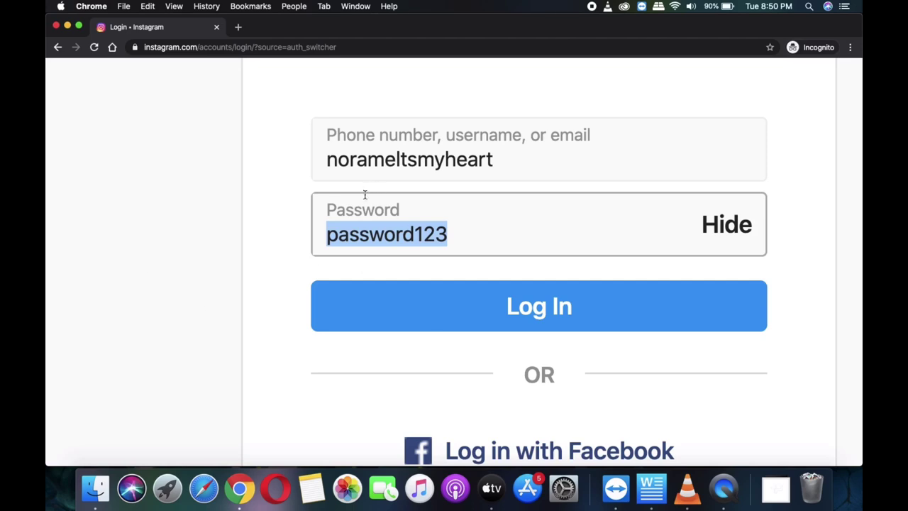
{"action": "scroll", "coordinate": [365, 195], "scroll_direction": "down", "scroll_amount": 5}
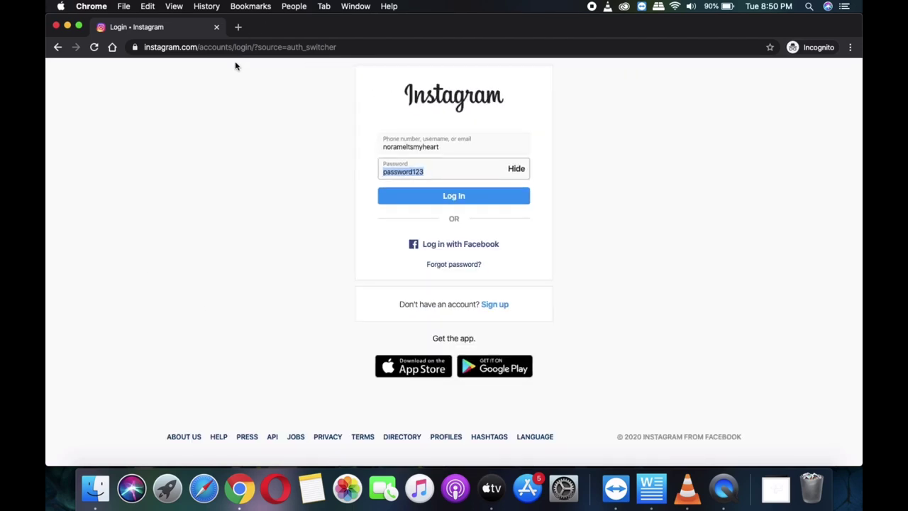
{"action": "left_click", "coordinate": [449, 199]}
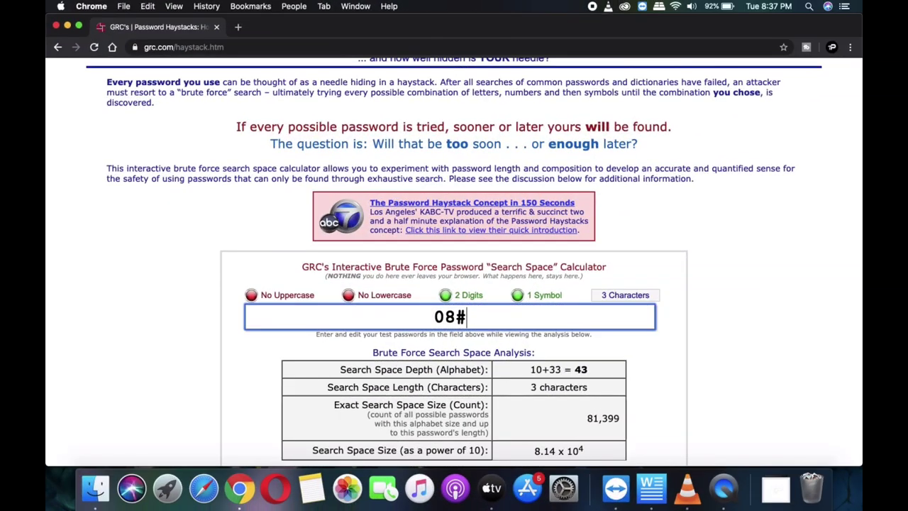
- Complete the test password in GRC's brute force search space calculator with mixed-case words, a symbol and digits
{"action": "type", "text": "Leat"}
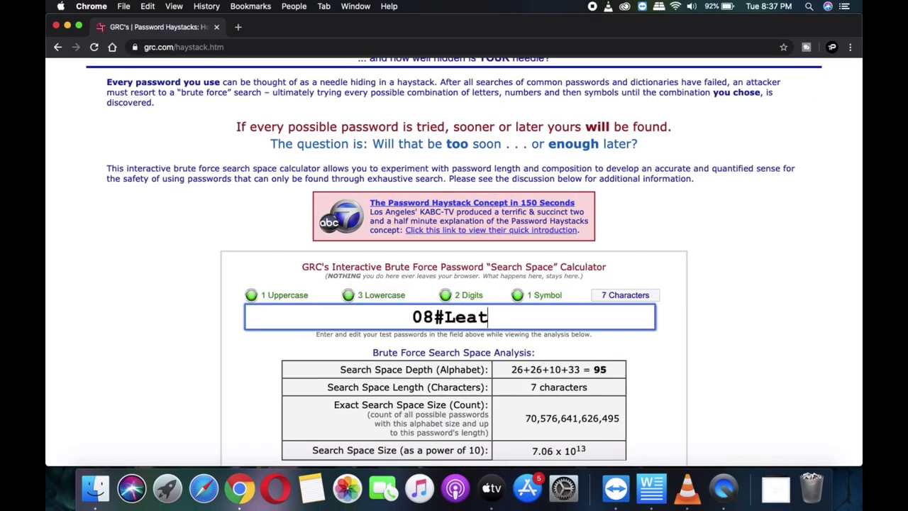
{"action": "type", "text": "herjack"}
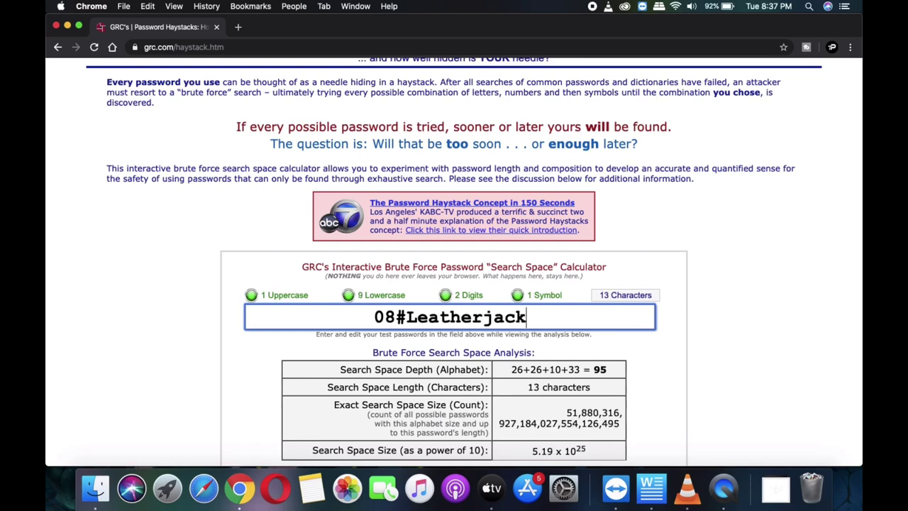
{"action": "type", "text": "etby"}
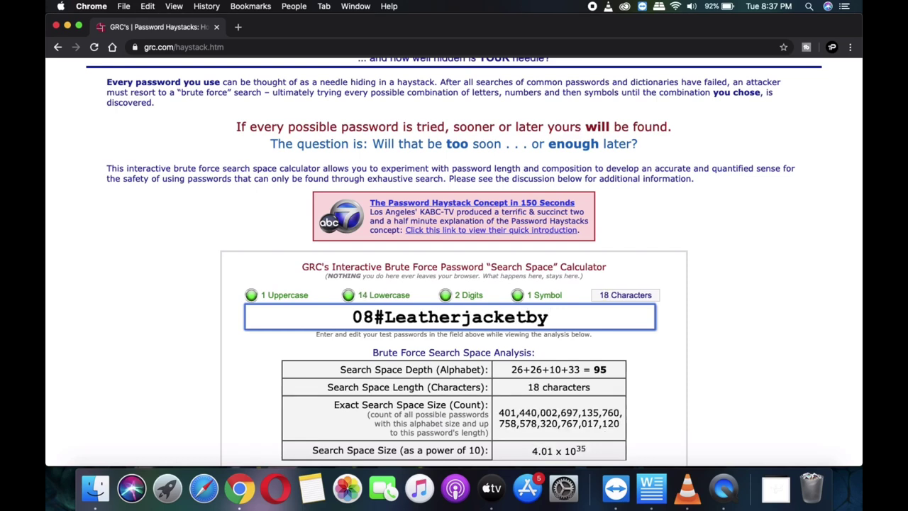
{"action": "type", "text": "ZARA"}
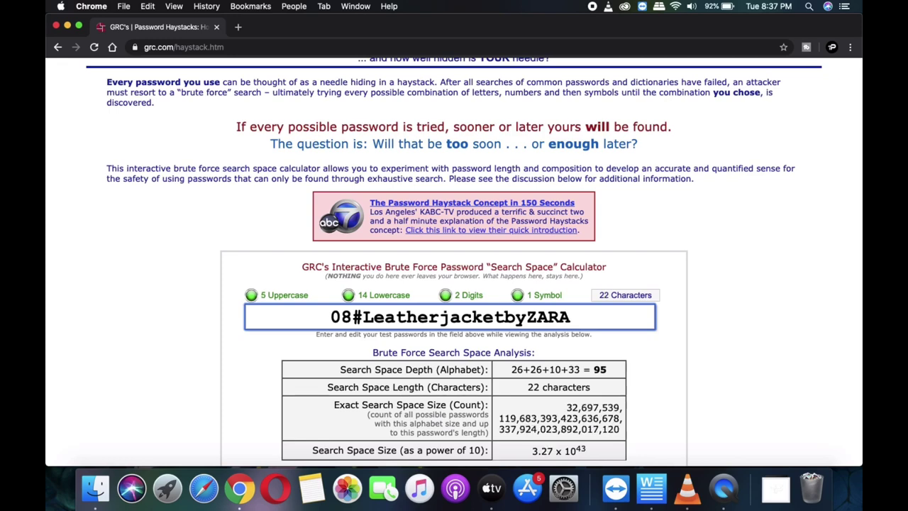
{"action": "type", "text": "#0"}
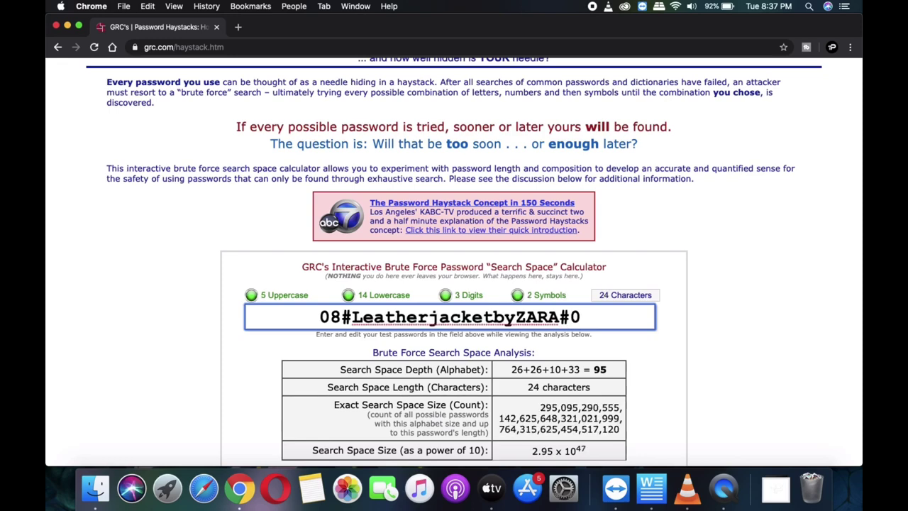
{"action": "type", "text": "8"}
- Inspect the completed test password in the calculator, highlighting the whole entry
{"action": "scroll", "coordinate": [626, 371], "scroll_direction": "down", "scroll_amount": 4}
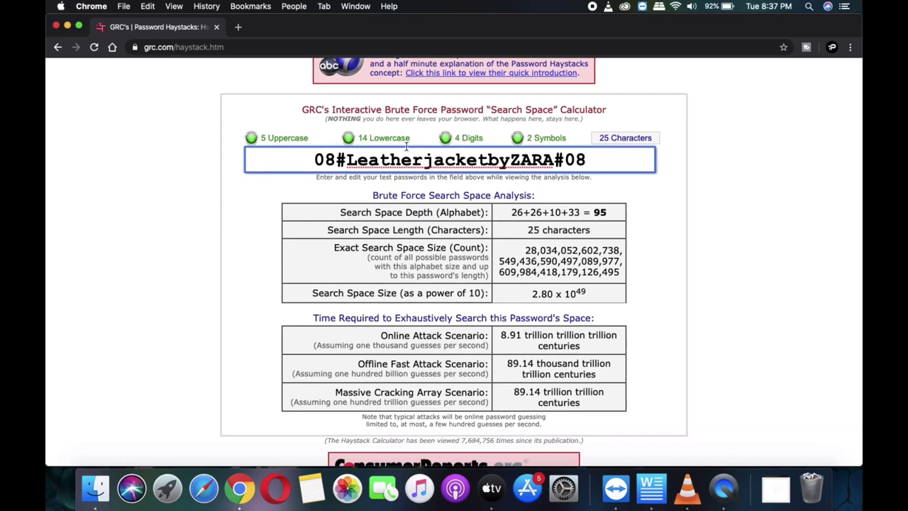
{"action": "scroll", "coordinate": [407, 146], "scroll_direction": "up", "scroll_amount": 5}
{"action": "scroll", "coordinate": [406, 146], "scroll_direction": "right", "scroll_amount": 2}
{"action": "scroll", "coordinate": [406, 146], "scroll_direction": "right", "scroll_amount": 1}
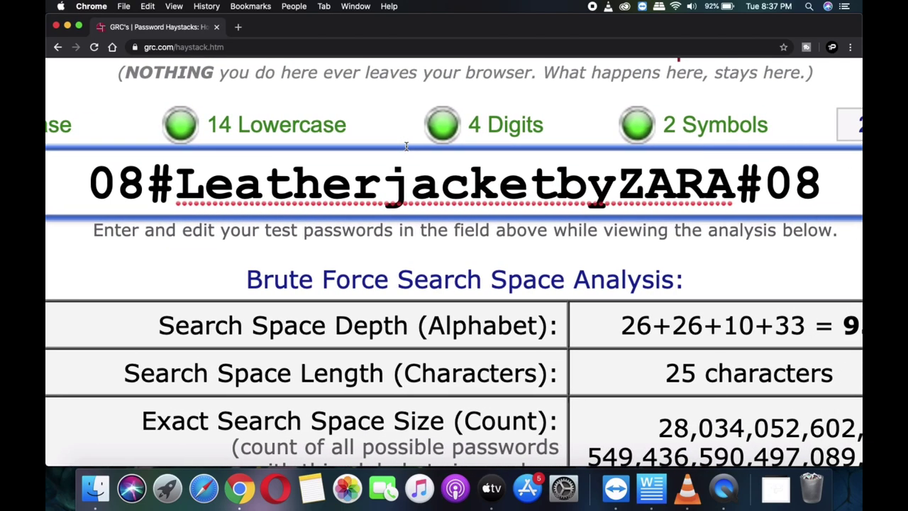
{"action": "triple_click", "coordinate": [164, 178]}
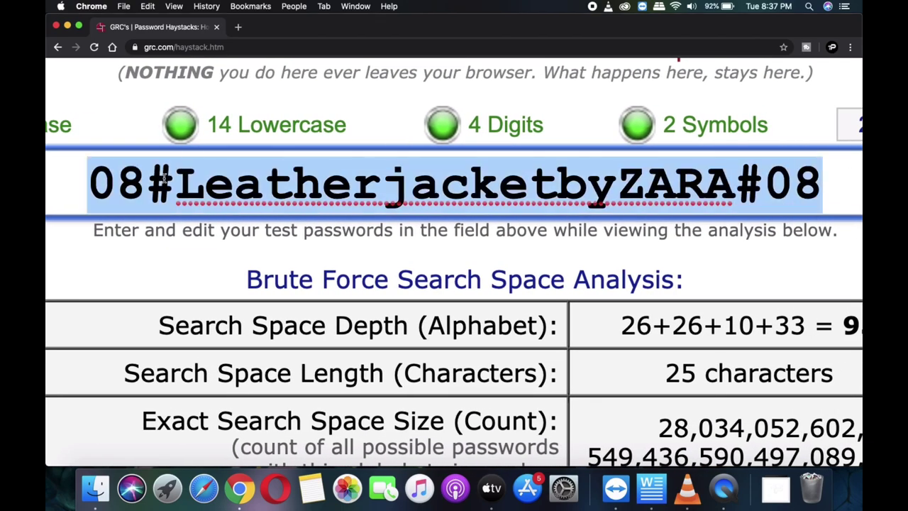
{"action": "left_click", "coordinate": [308, 182]}
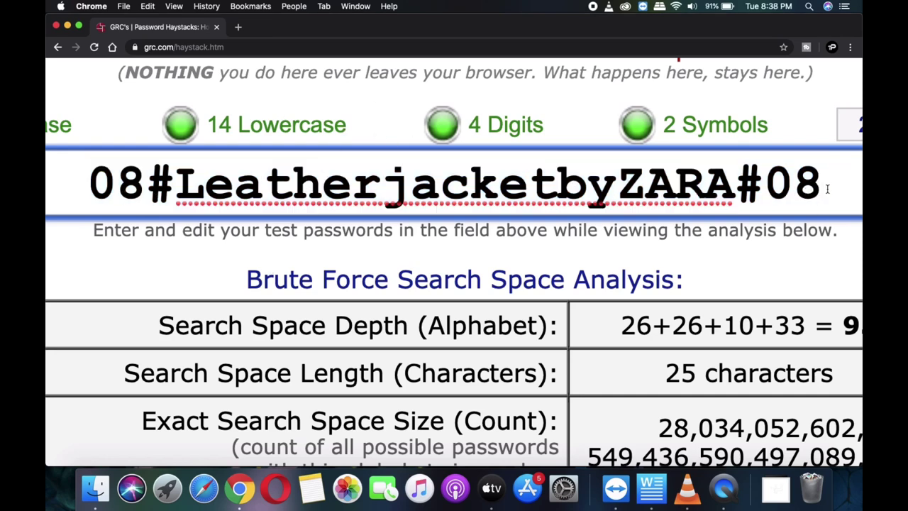
- Examine the Exact Search Space Size count and the time required for the Online Attack and Offline Fast Attack scenarios
{"action": "scroll", "coordinate": [826, 188], "scroll_direction": "down", "scroll_amount": 3}
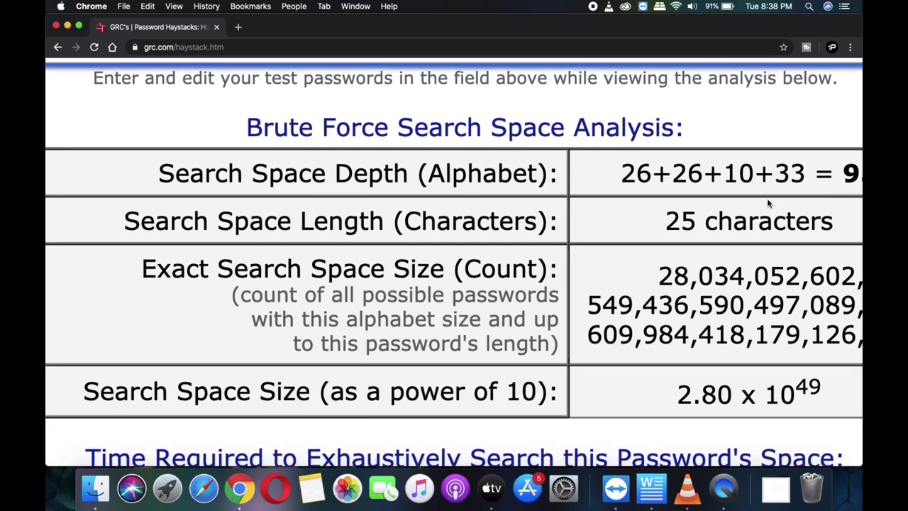
{"action": "scroll", "coordinate": [606, 218], "scroll_direction": "right", "scroll_amount": 3}
{"action": "scroll", "coordinate": [606, 218], "scroll_direction": "down", "scroll_amount": 2}
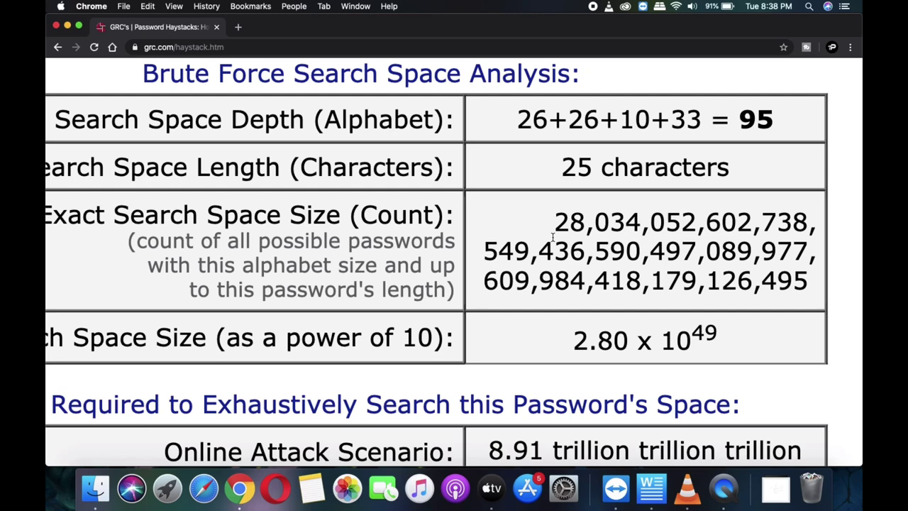
{"action": "scroll", "coordinate": [552, 238], "scroll_direction": "down", "scroll_amount": 2}
{"action": "left_click_drag", "start_coordinate": [556, 223], "coordinate": [745, 288]}
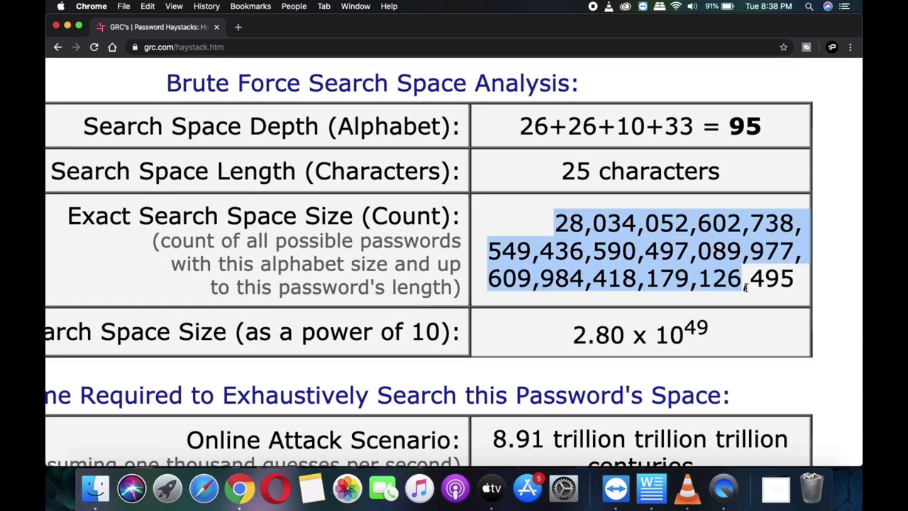
{"action": "left_click", "coordinate": [782, 341]}
{"action": "scroll", "coordinate": [783, 341], "scroll_direction": "down", "scroll_amount": 5}
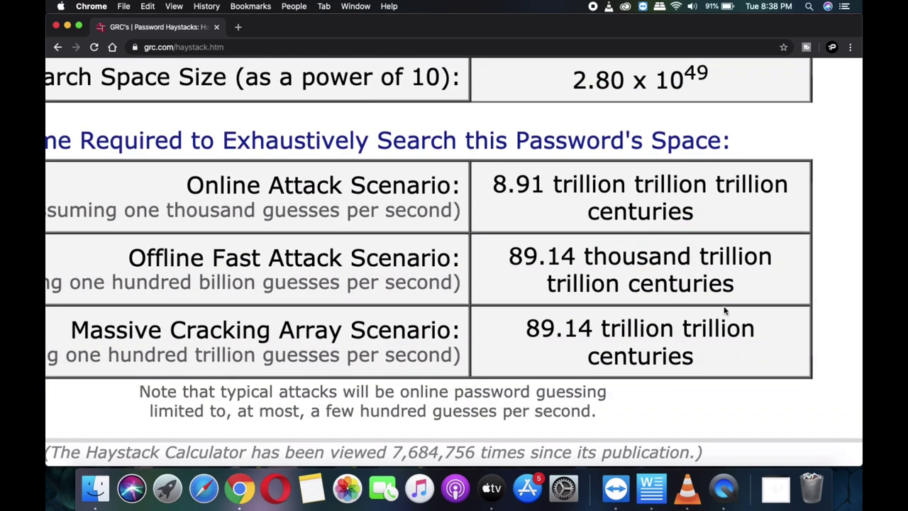
{"action": "left_click_drag", "start_coordinate": [521, 183], "coordinate": [714, 209]}
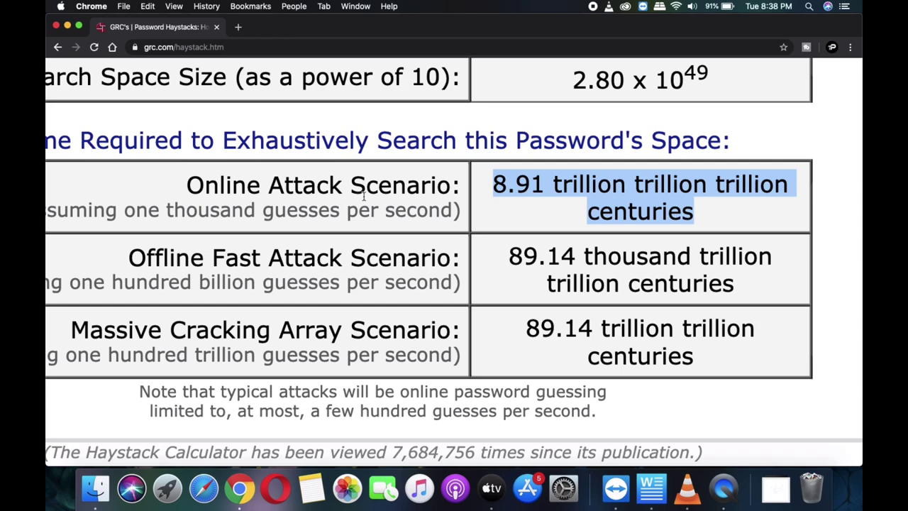
{"action": "left_click", "coordinate": [523, 257]}
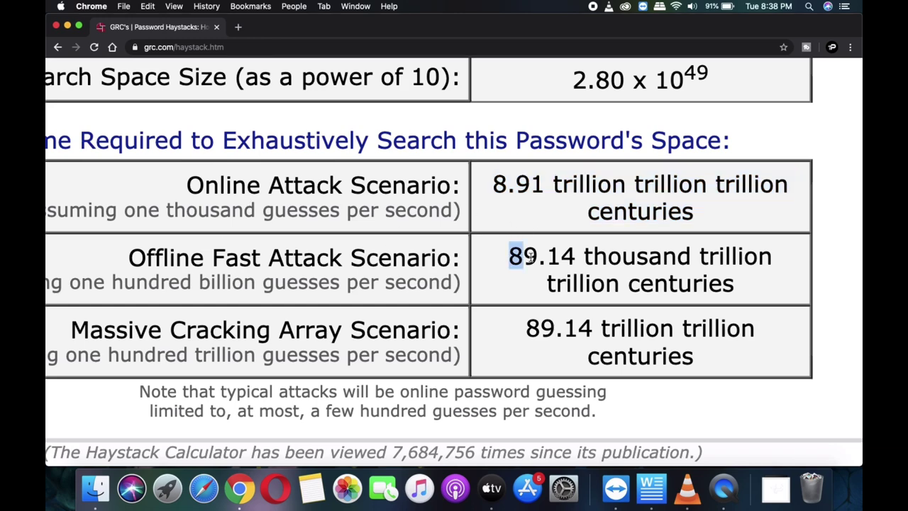
{"action": "left_click_drag", "start_coordinate": [549, 257], "coordinate": [675, 284]}
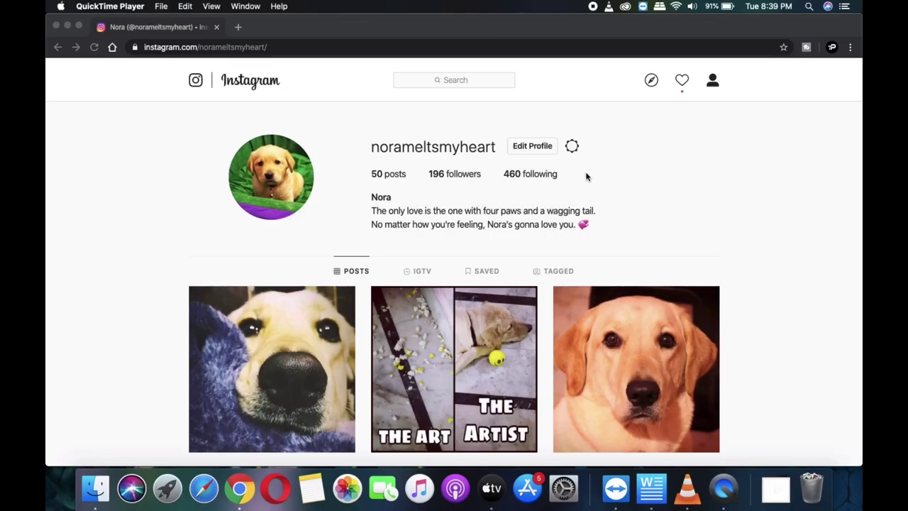
- Open the Two-Factor Authentication settings from the Instagram profile's Privacy and Security options
{"action": "left_click", "coordinate": [572, 148]}
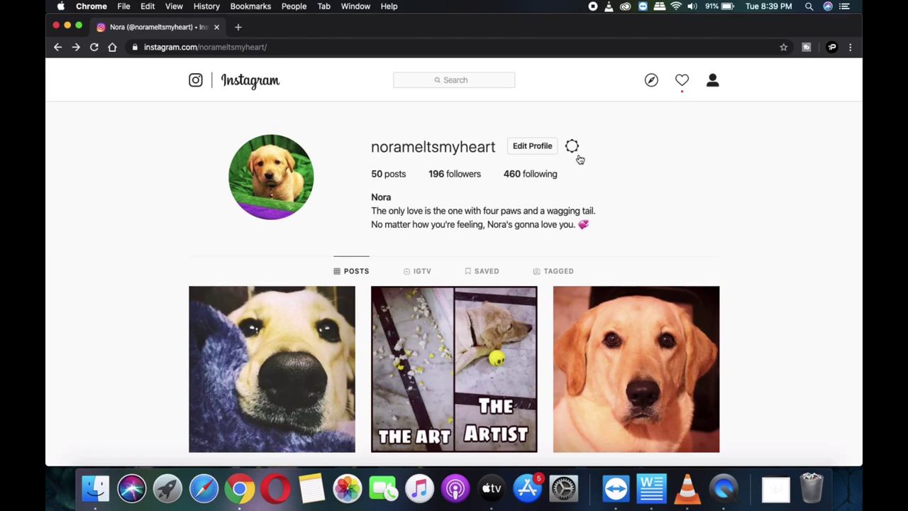
{"action": "left_click", "coordinate": [571, 149]}
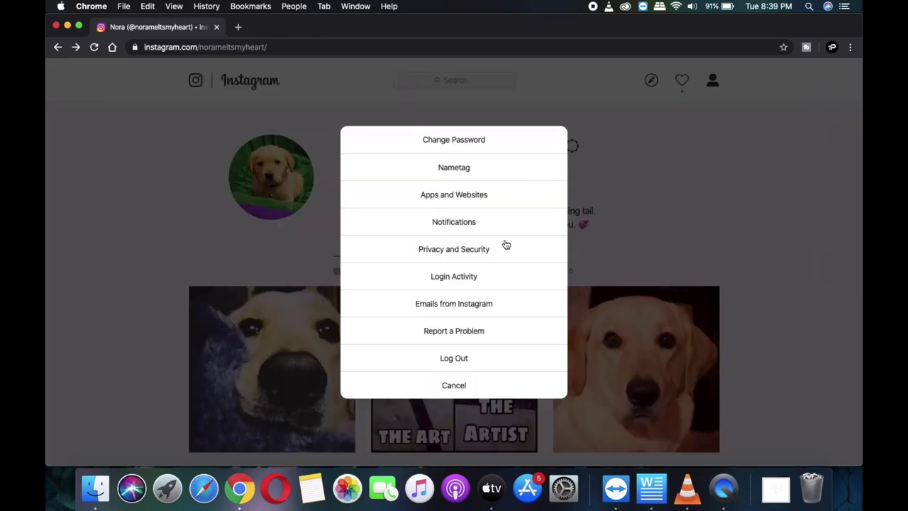
{"action": "left_click", "coordinate": [451, 250]}
{"action": "scroll", "coordinate": [449, 249], "scroll_direction": "down", "scroll_amount": 5}
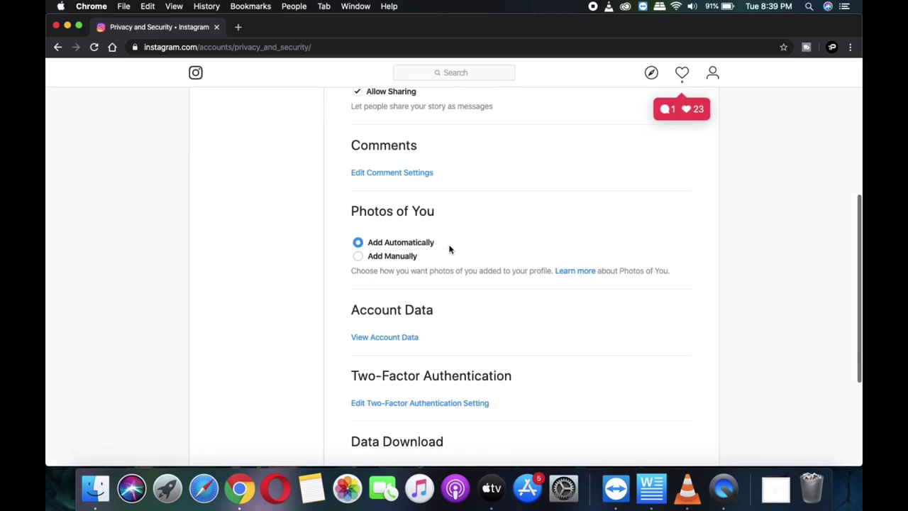
{"action": "scroll", "coordinate": [439, 249], "scroll_direction": "down", "scroll_amount": 3}
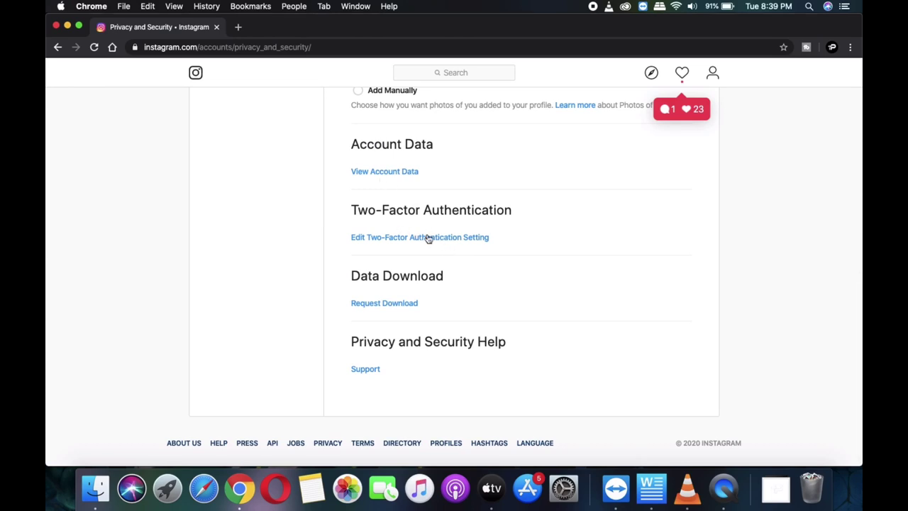
{"action": "left_click", "coordinate": [411, 242]}
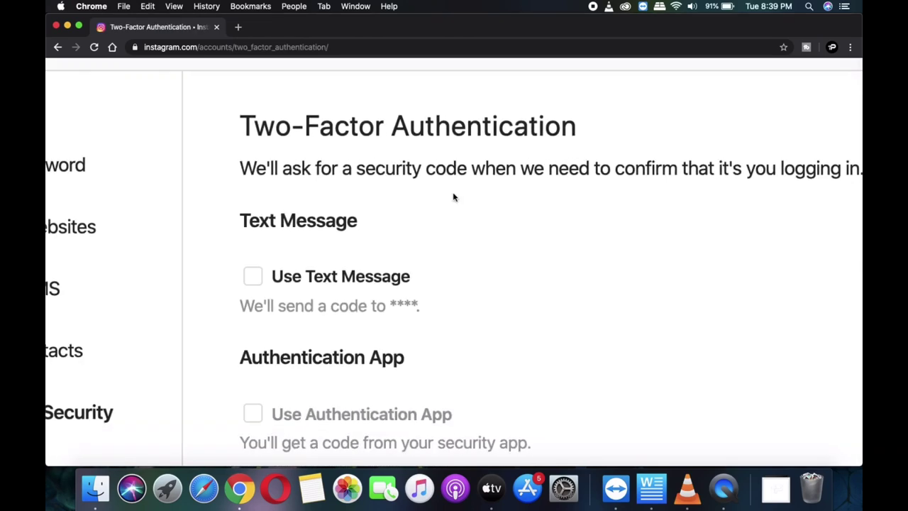
- Turn on Use Text Message for two-factor authentication and activate the Phone Number field for entry
{"action": "triple_click", "coordinate": [449, 168]}
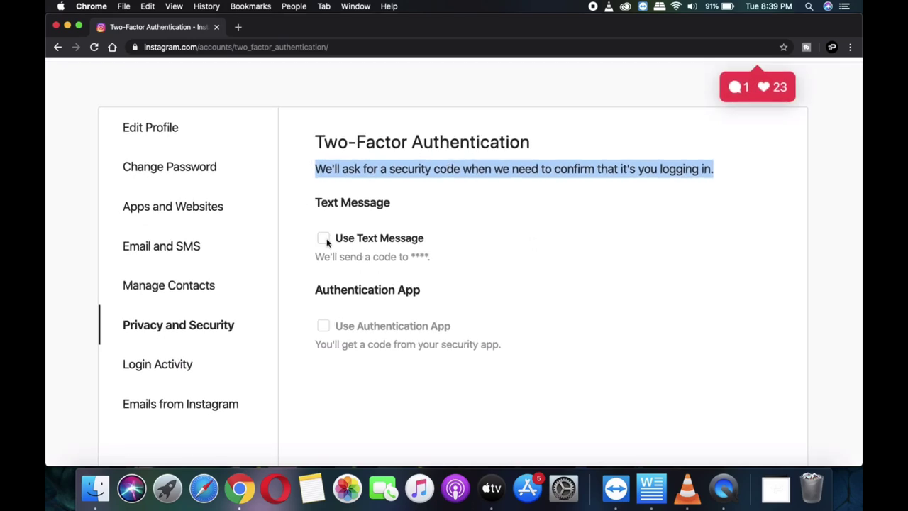
{"action": "left_click", "coordinate": [325, 240]}
{"action": "left_click", "coordinate": [635, 307]}
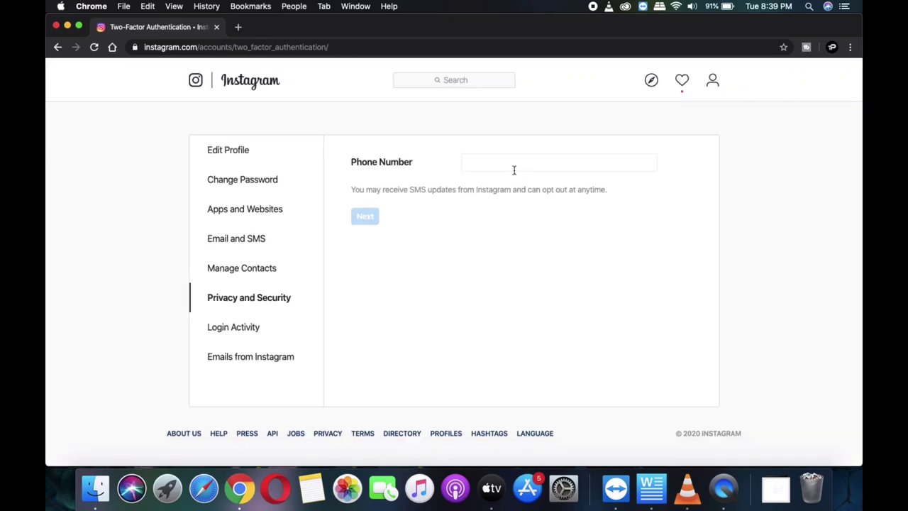
{"action": "left_click", "coordinate": [513, 166]}
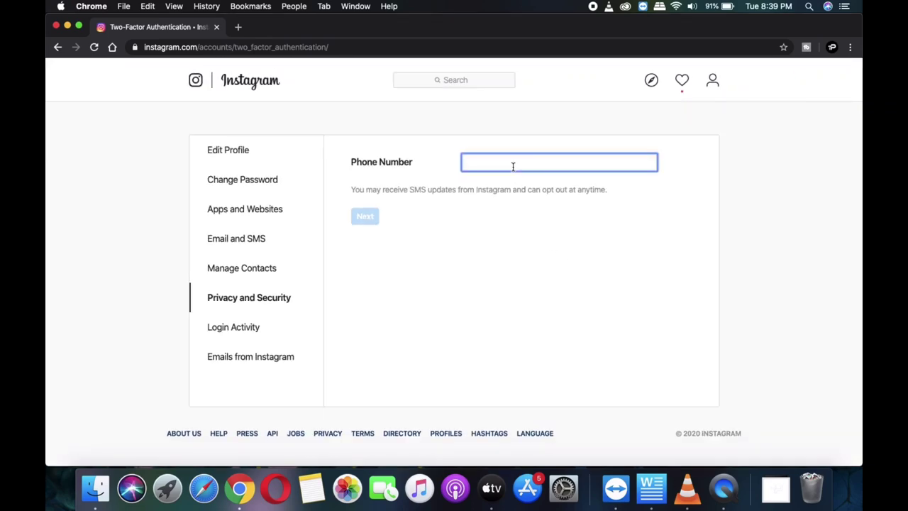
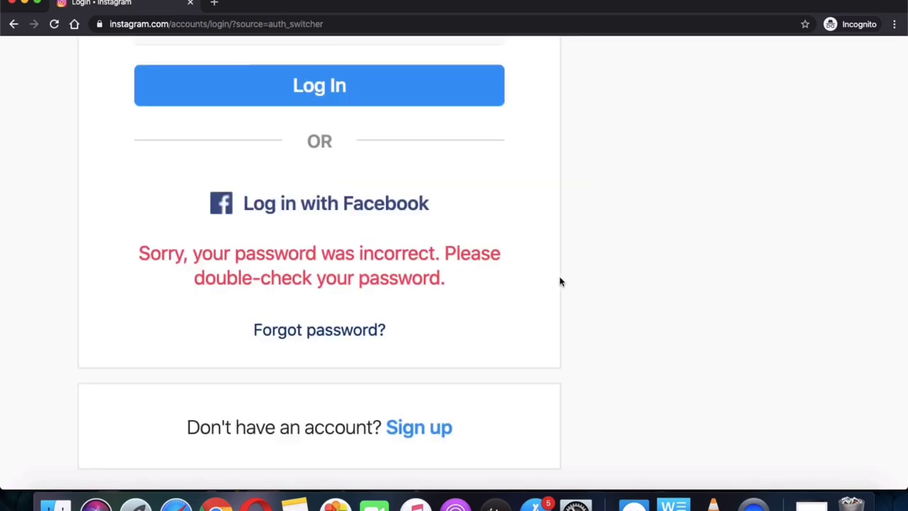
{"action": "scroll", "coordinate": [350, 310], "scroll_direction": "left", "scroll_amount": 3}
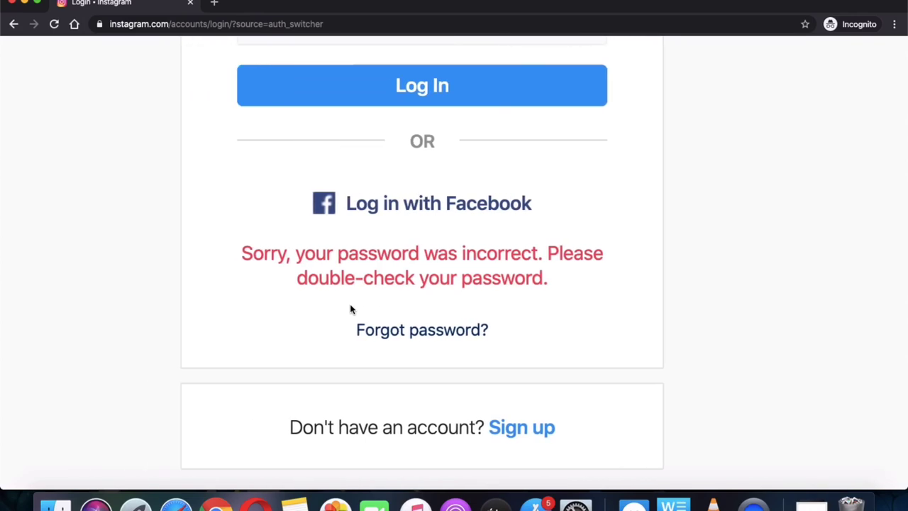
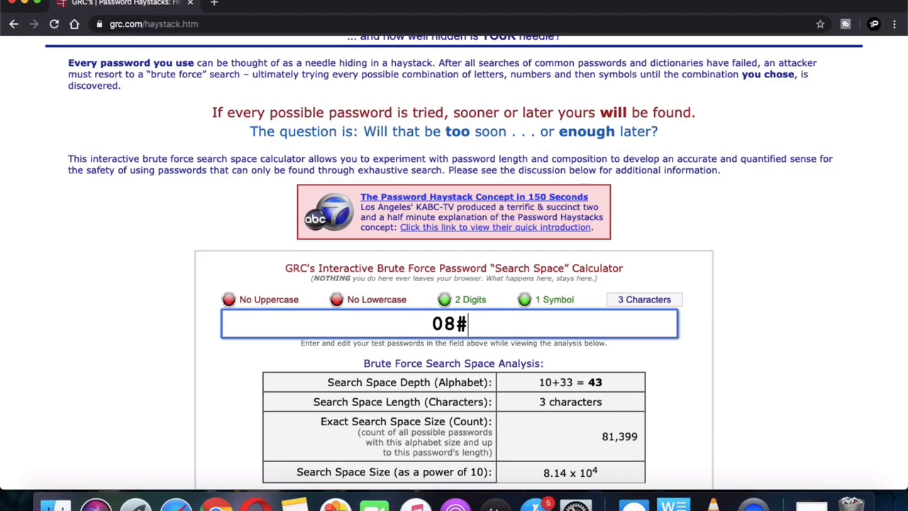
- Enter a test password in the Password Haystacks calculator, highlight the Online Attack Scenario time, and check the full analysis
{"action": "type", "text": "Le"}
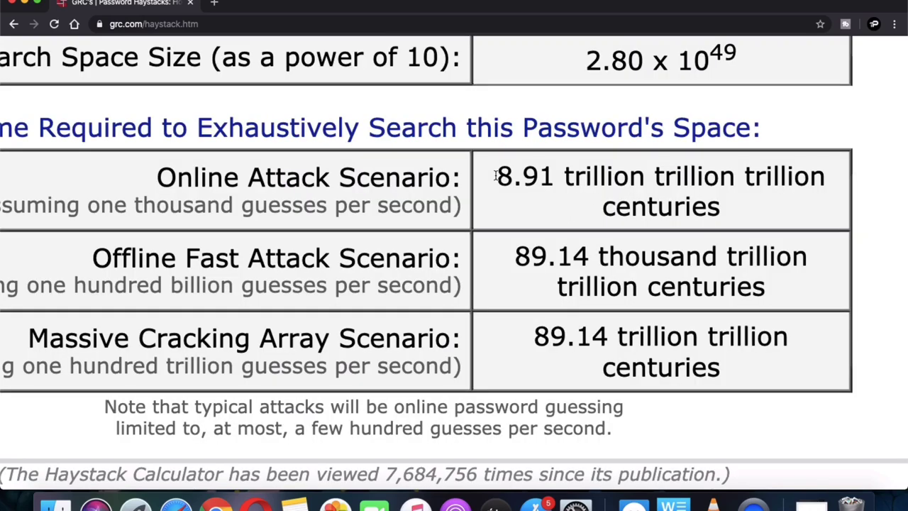
{"action": "left_click_drag", "start_coordinate": [495, 175], "coordinate": [665, 177]}
{"action": "key", "text": "super+0"}
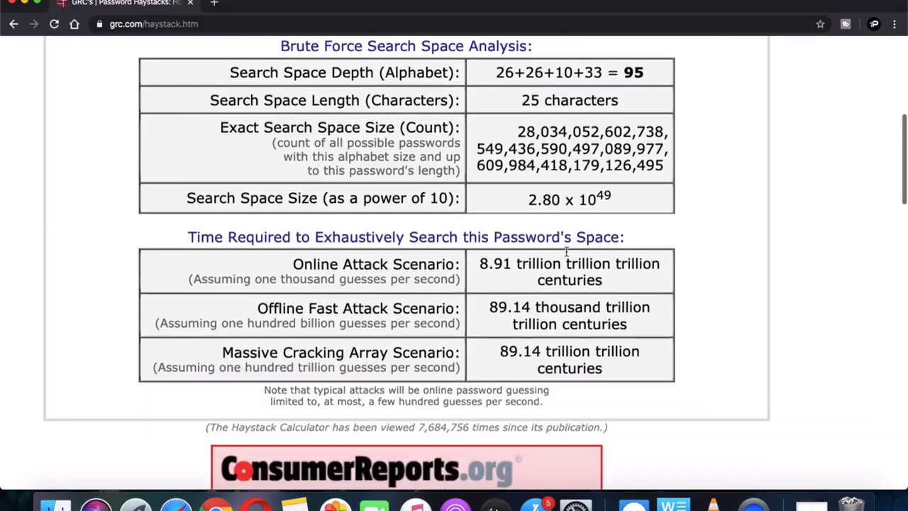